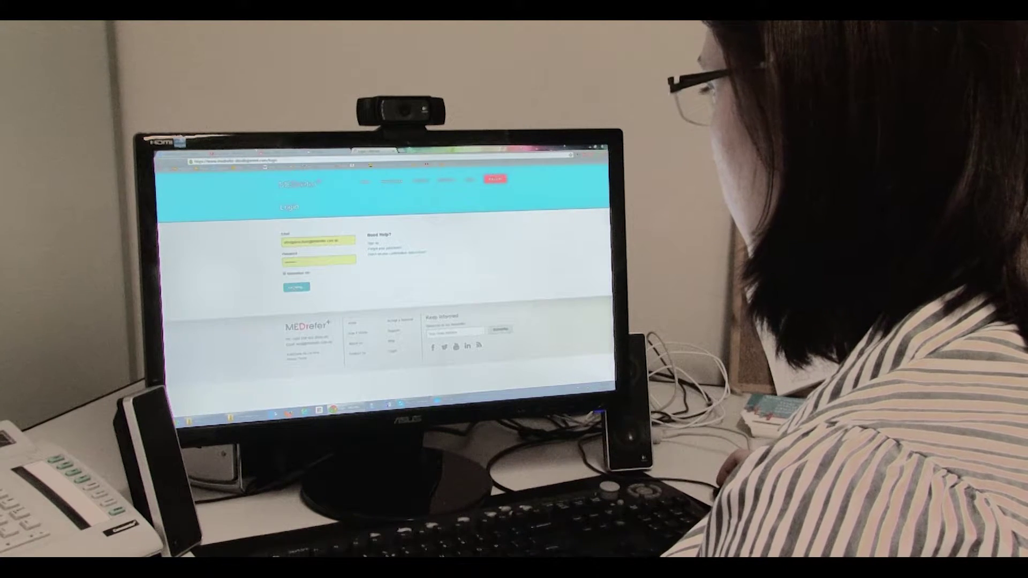
Step: Sign in to MEDrefer and search for cardiologists near Brisbane
click(295, 287)
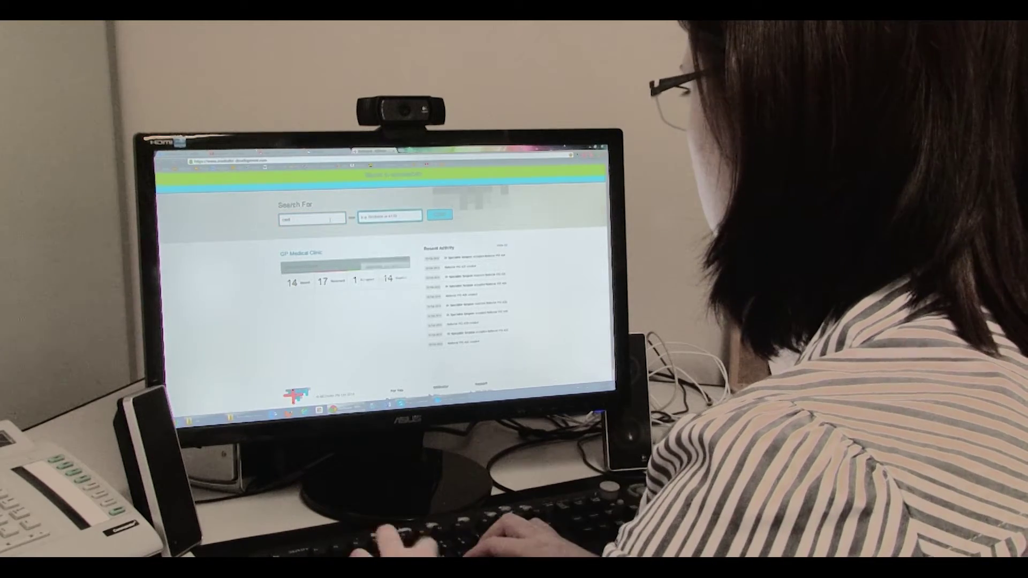
text(a)
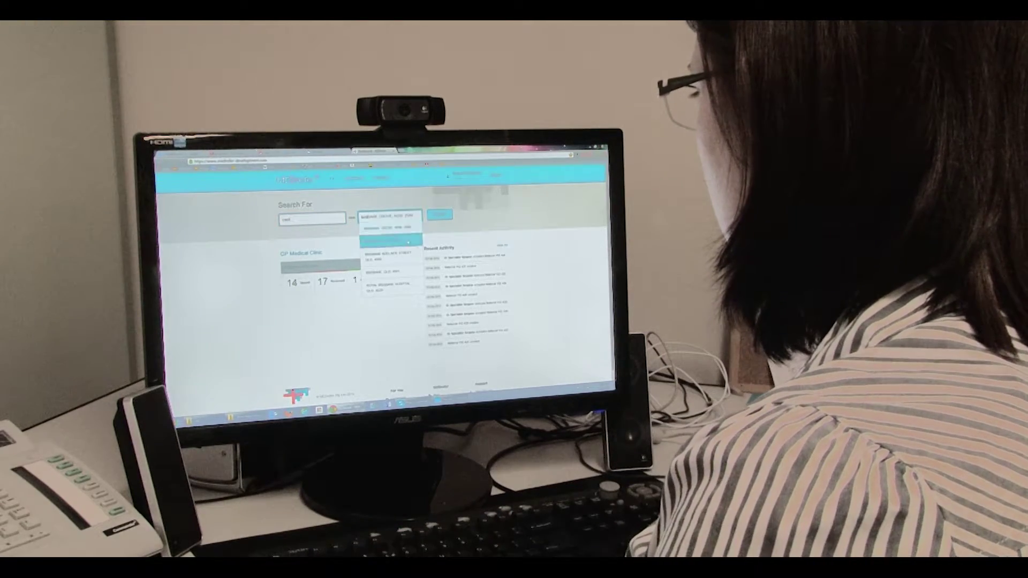
key(Return)
click(440, 215)
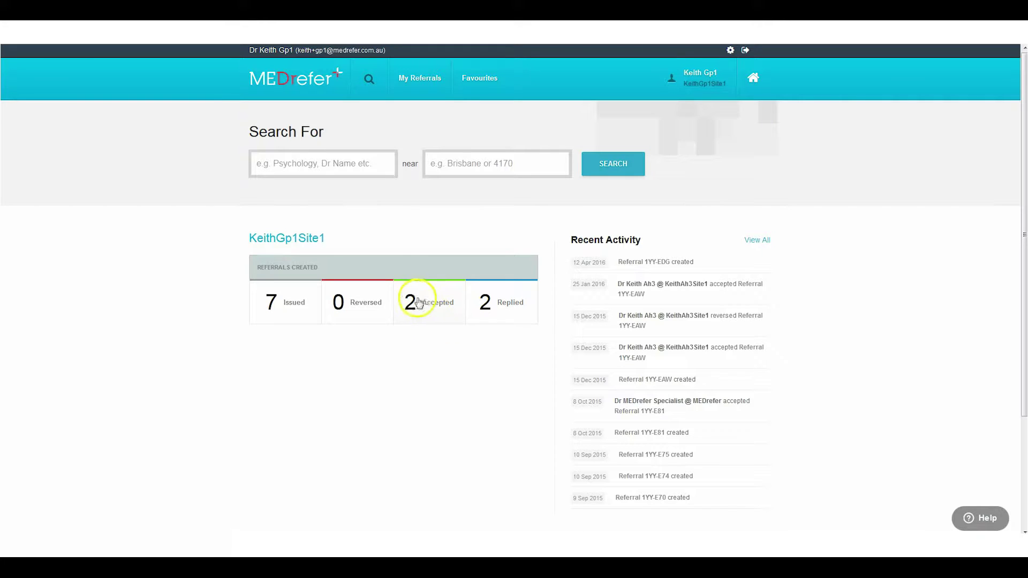
Step: View the Accepted referrals list from the MEDrefer dashboard
click(425, 306)
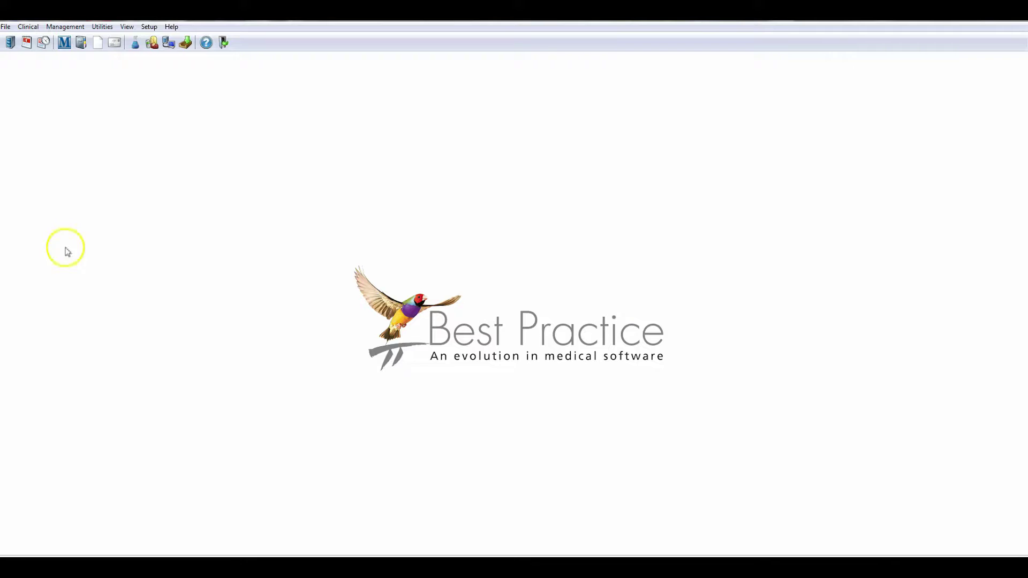
click(6, 27)
click(33, 40)
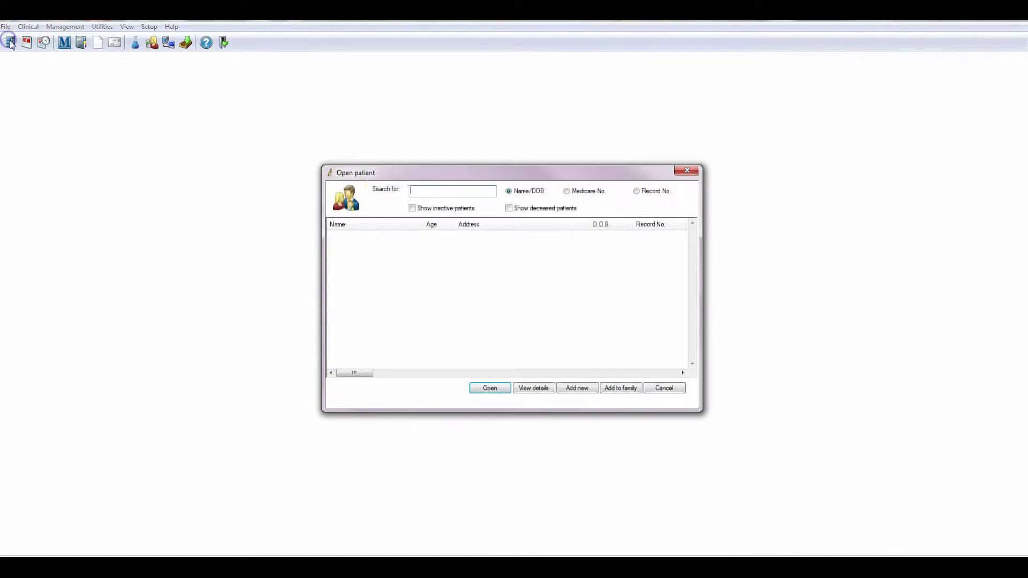
text(Mcd)
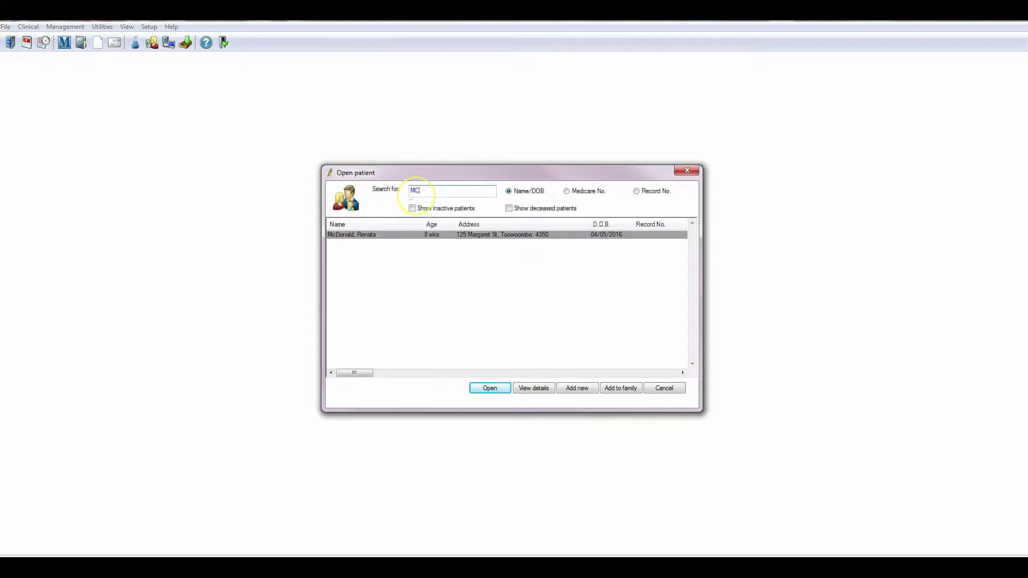
key(Return)
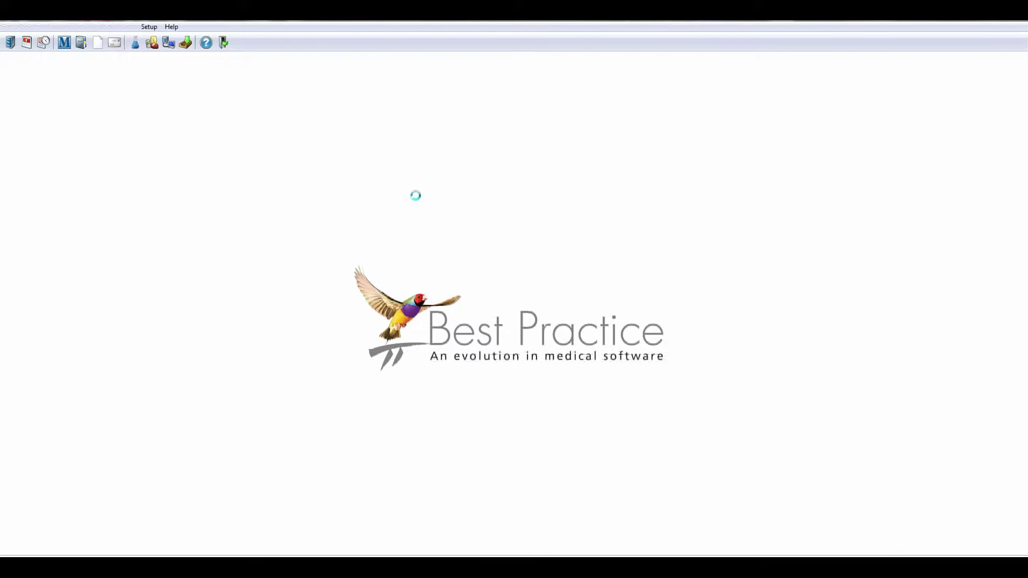
Step: Write a Specialist referral letter requesting heart-murmur review, then bring up addressee selection
click(83, 42)
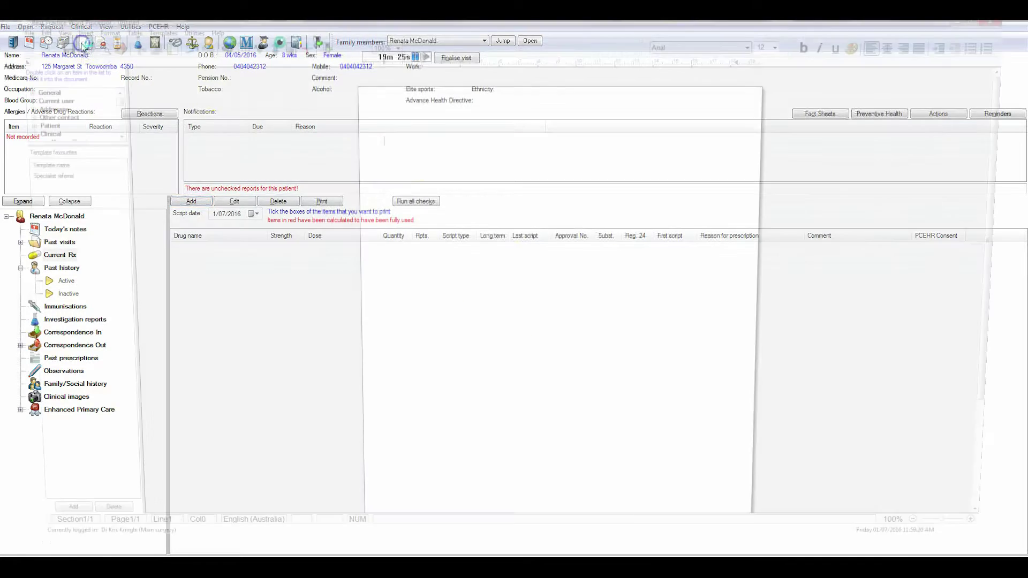
double_click(24, 175)
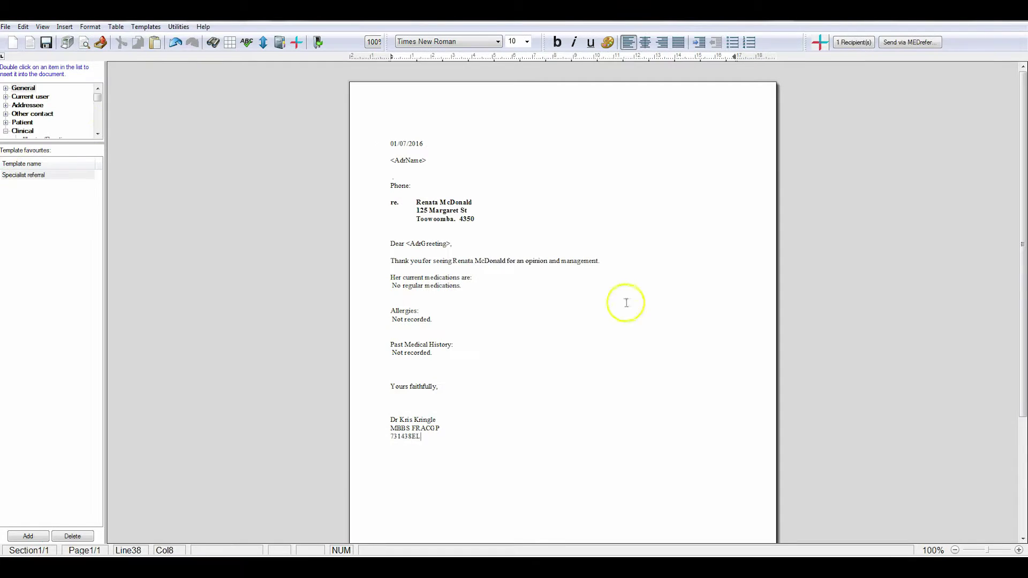
click(604, 261)
text(Please review a he)
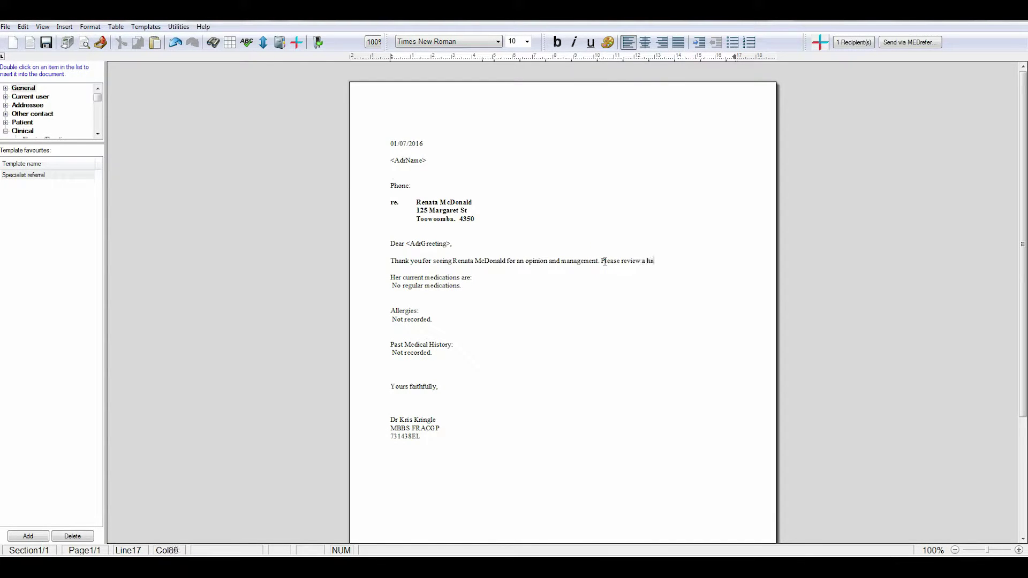
text(art murmur detected)
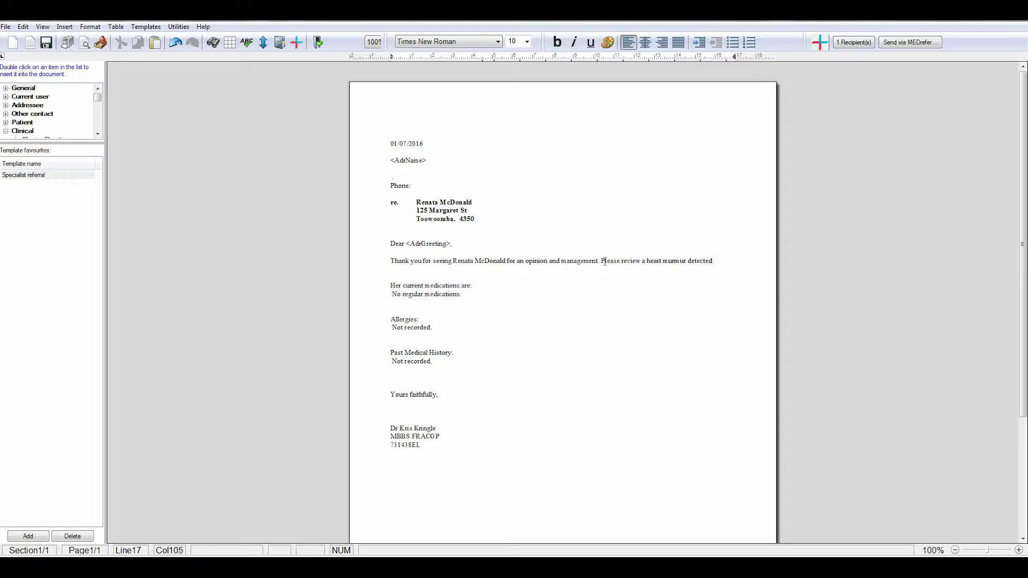
key(F6)
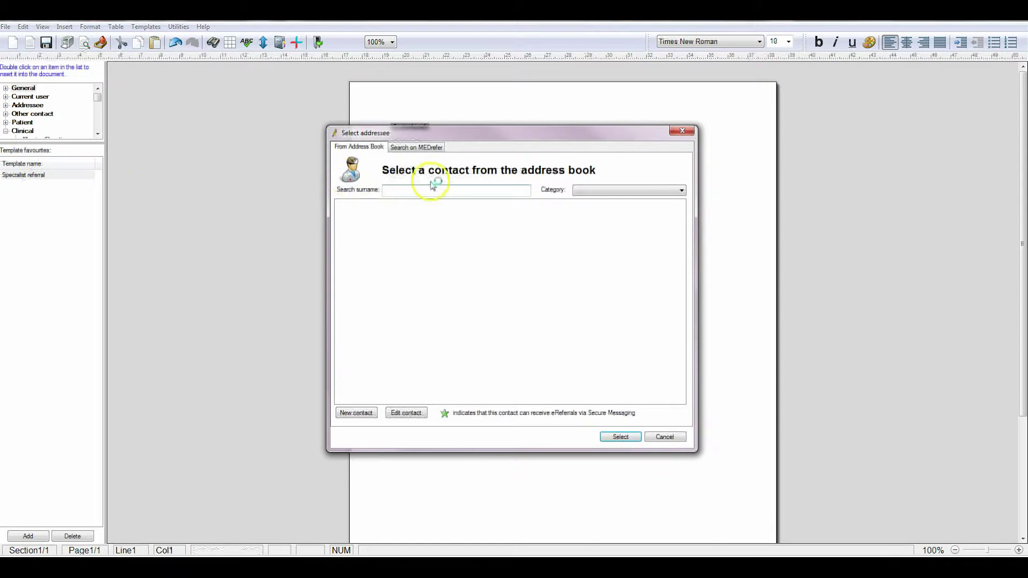
Step: Find surgery specialists within 50 km of Toowoomba; add the MEDrefer Specialist and anaesthetist
click(408, 147)
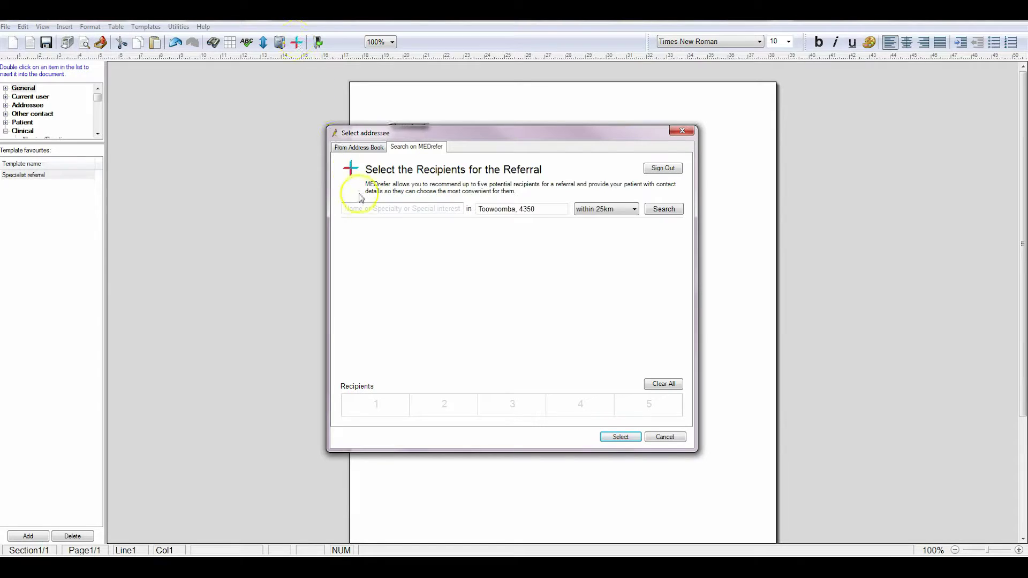
click(364, 207)
text(surgery MEDrefer)
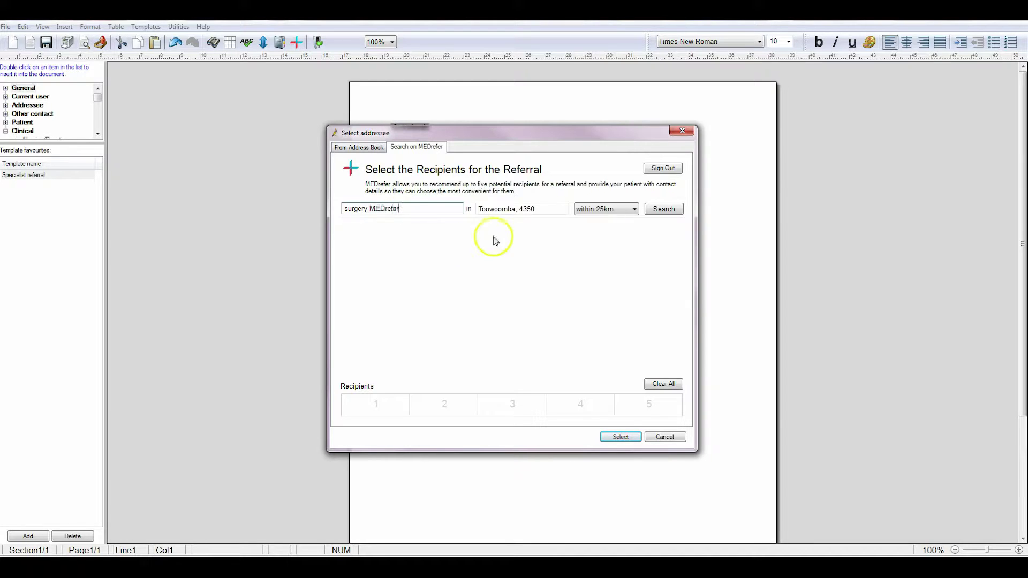
click(629, 212)
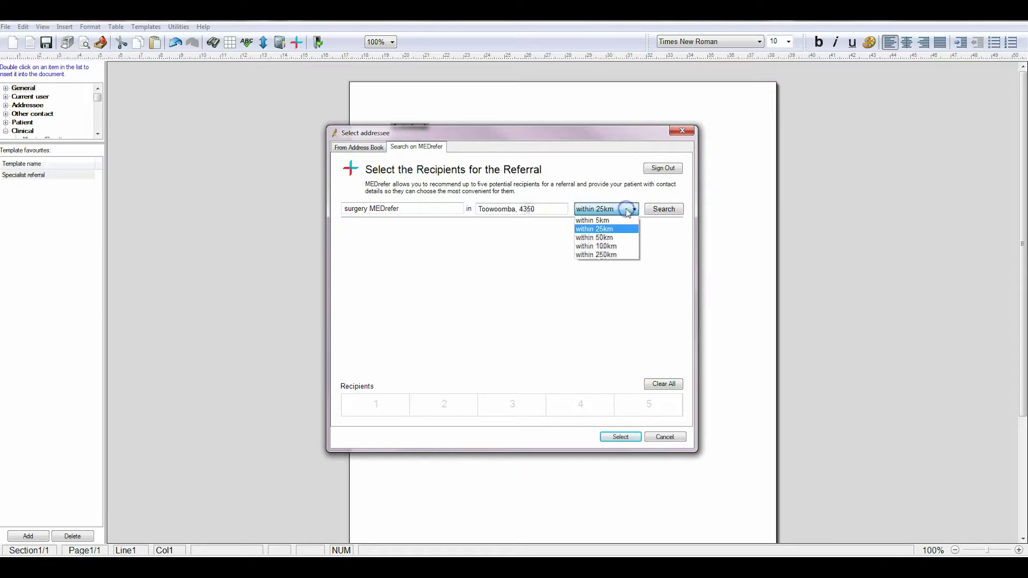
click(611, 233)
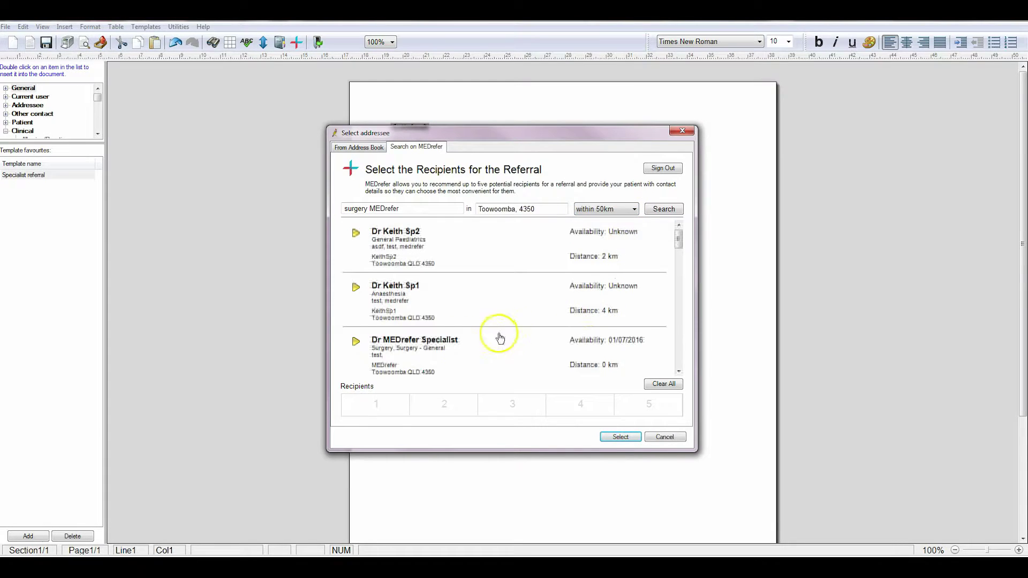
click(355, 342)
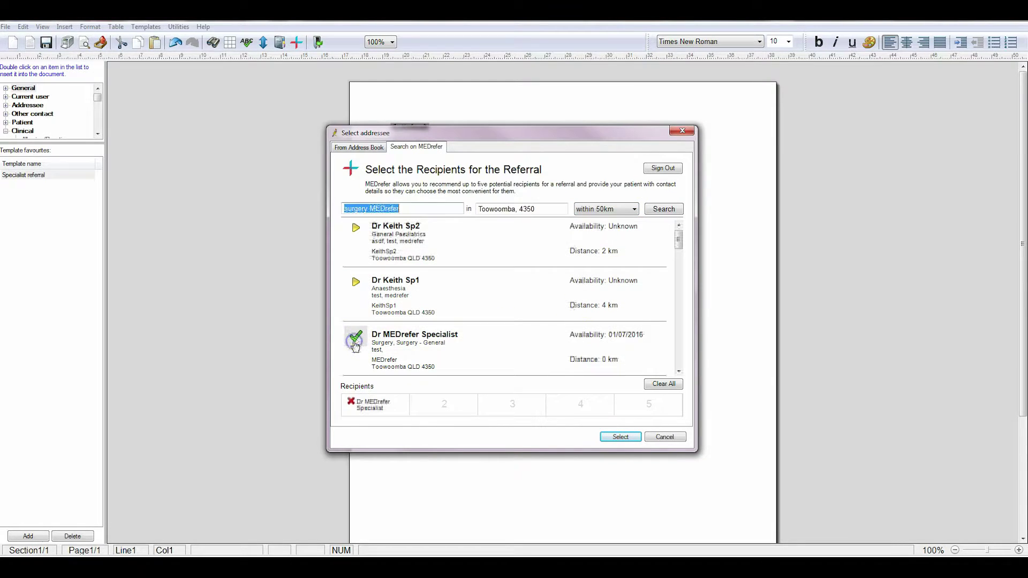
click(355, 283)
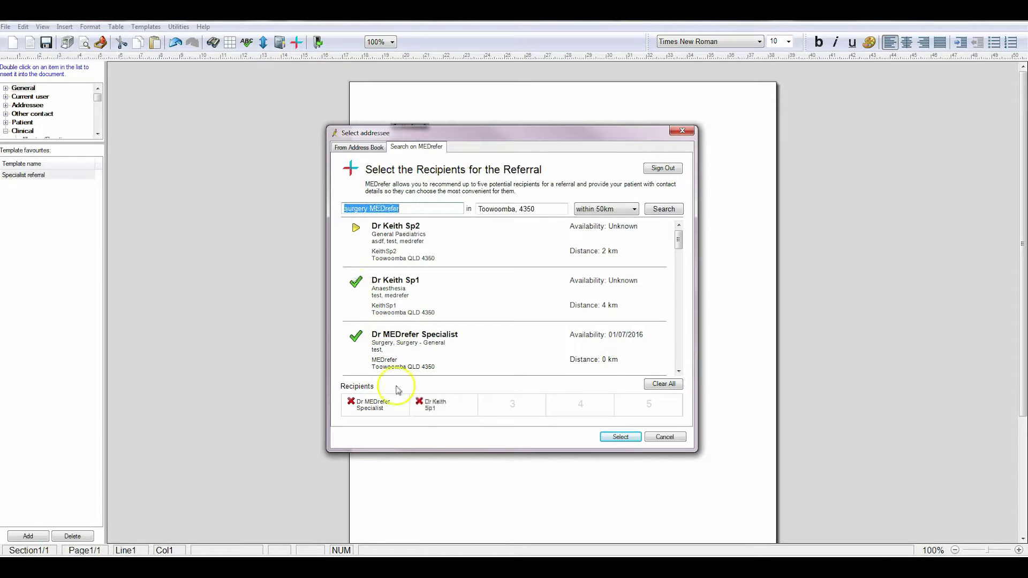
Step: Remove the extra recipient and send the referral via MEDrefer with a 'heart murmur' summary
click(420, 402)
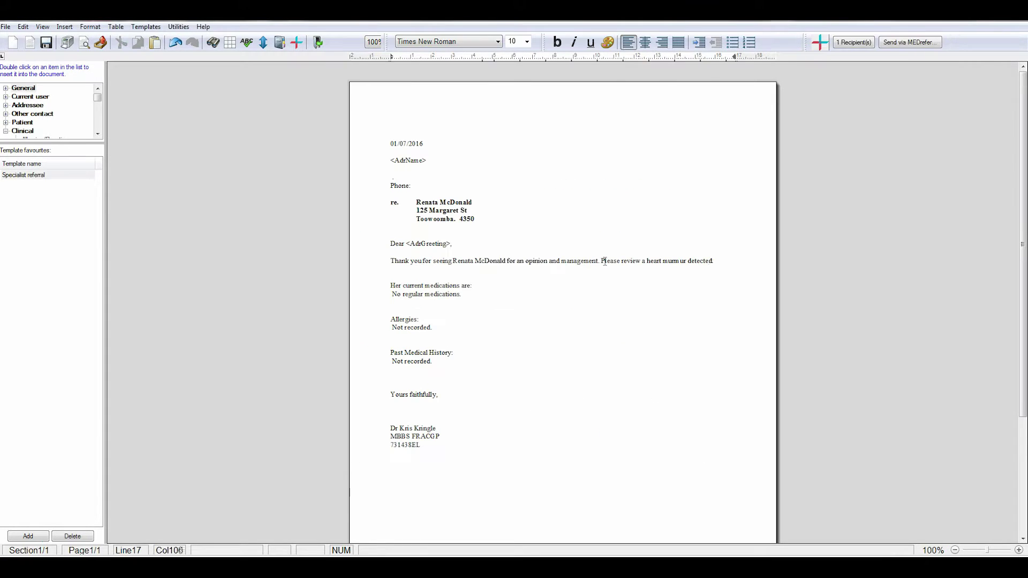
click(908, 42)
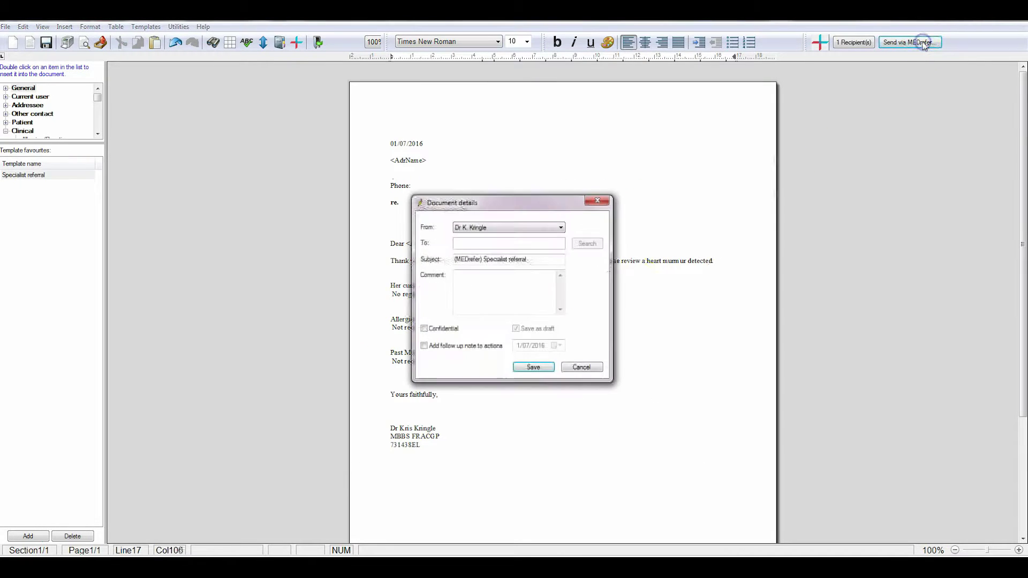
click(530, 370)
text(heart murmur)
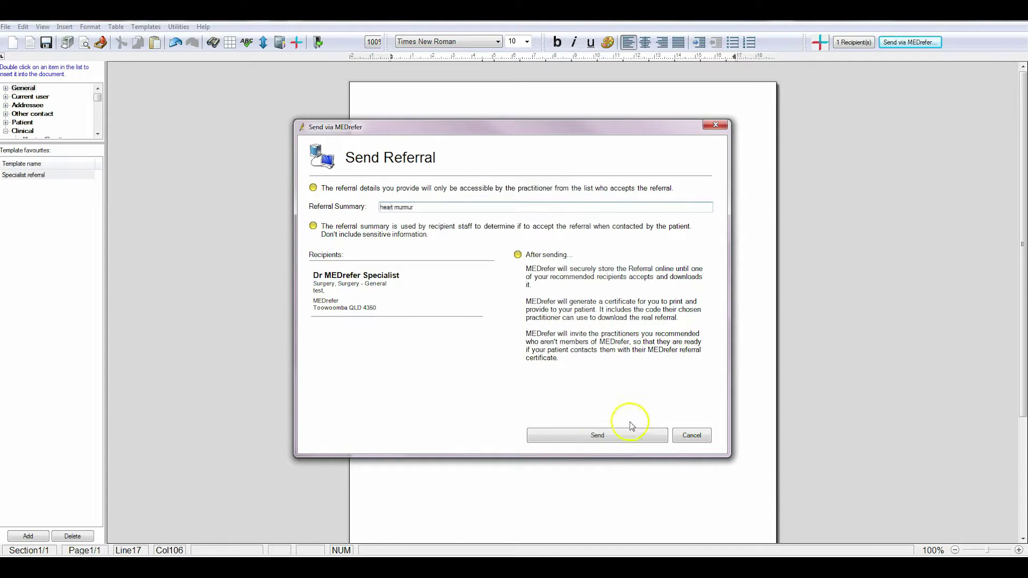
click(597, 436)
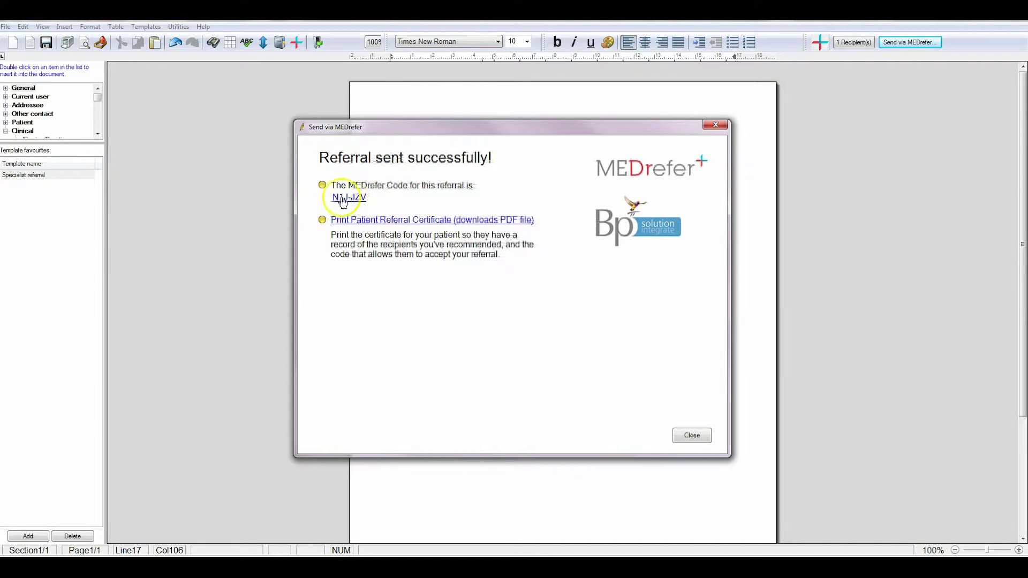
click(420, 219)
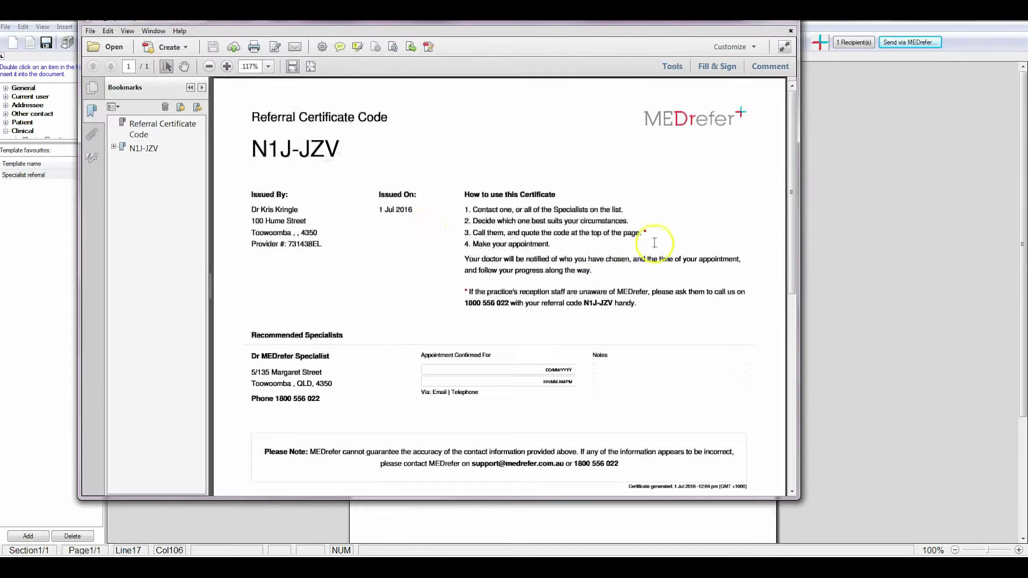
mouse_move(793, 119)
mouse_down()
mouse_move(807, 232)
mouse_move(793, 104)
mouse_up()
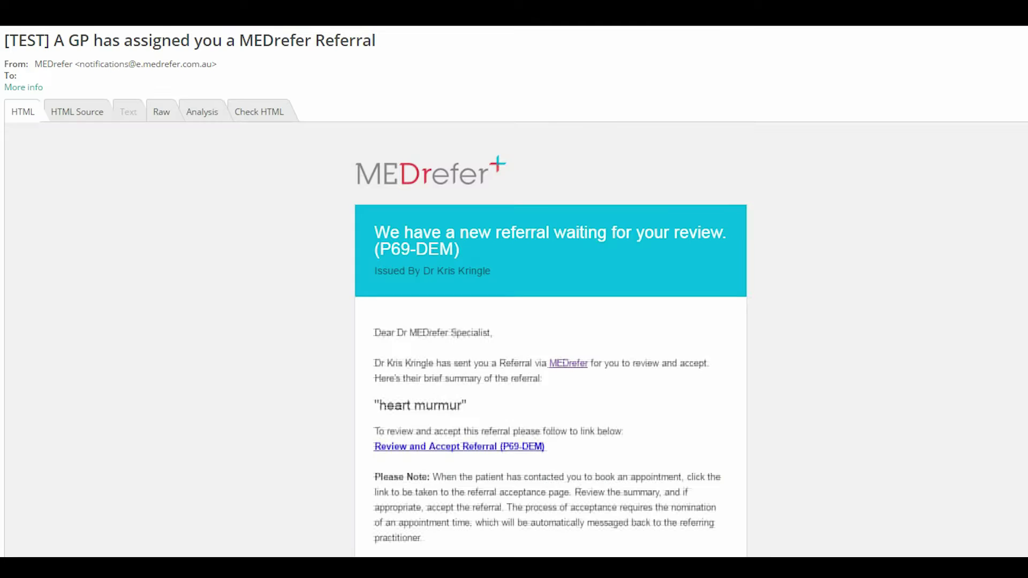
Step: Follow the email's 'Review and Accept Referral (P69-DEM)' link
click(460, 446)
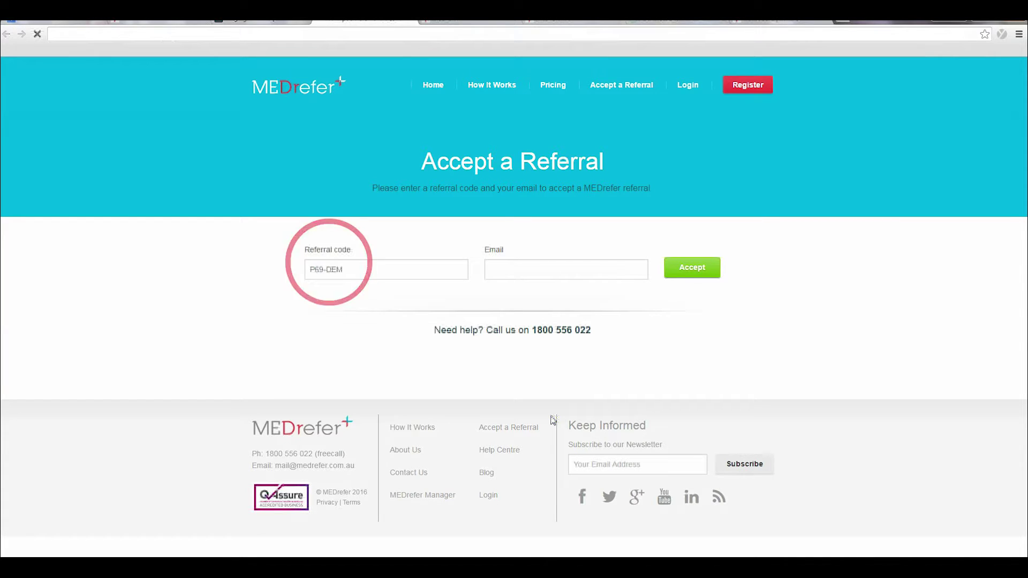
Step: Accept referral P69-DEM with the appointment time deferred, and show the full letter
click(692, 268)
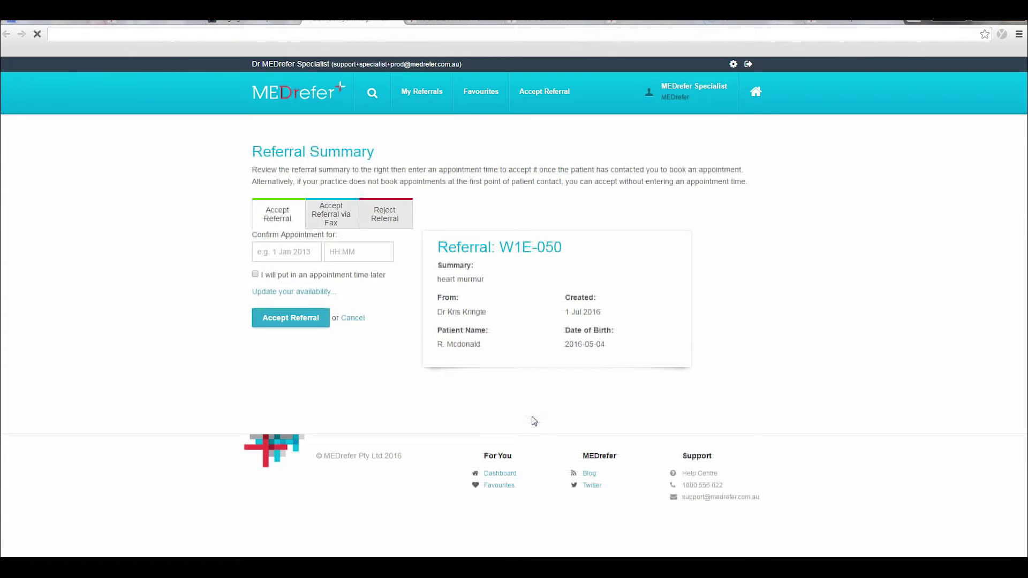
click(322, 216)
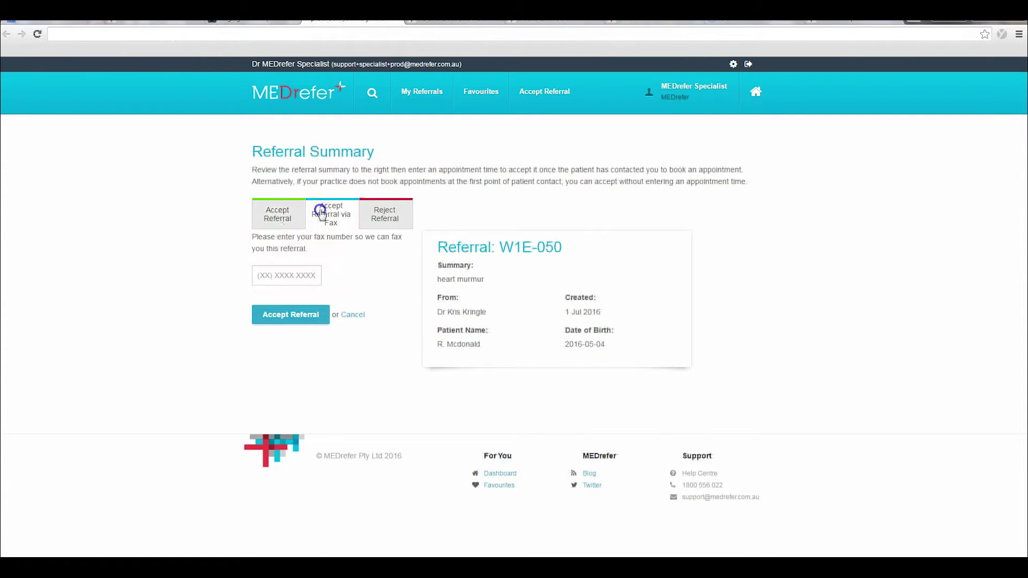
click(270, 215)
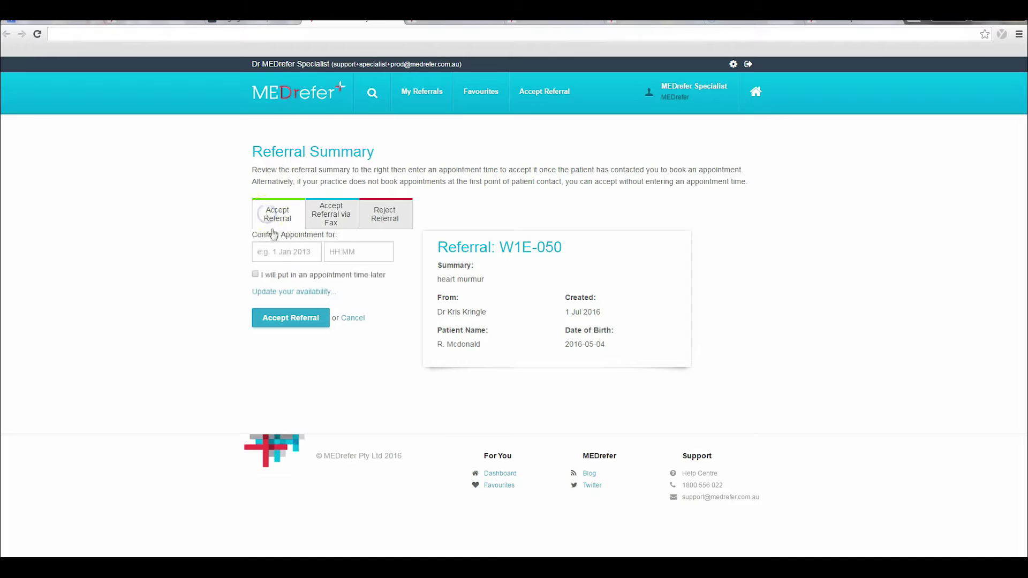
click(256, 276)
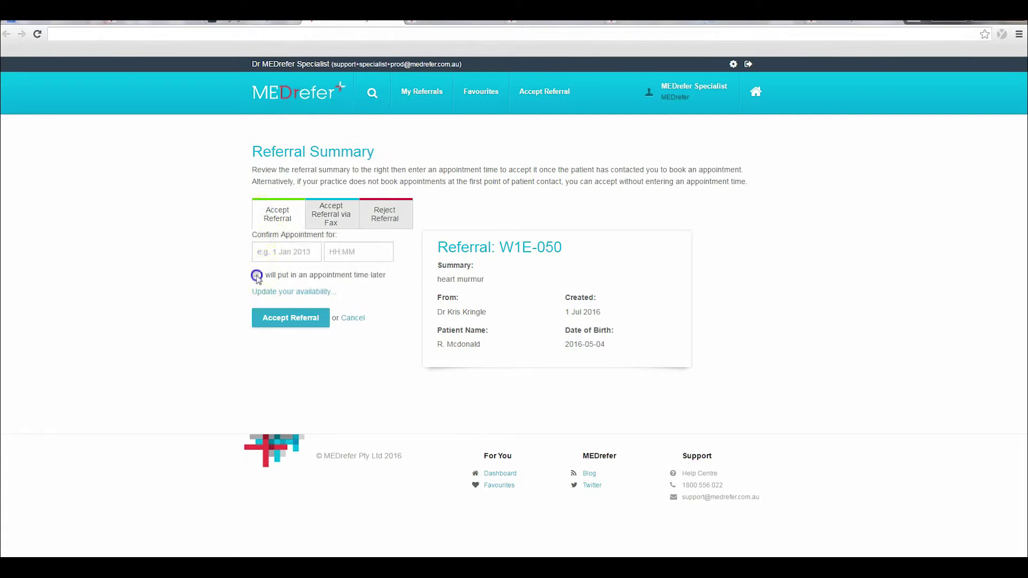
click(282, 317)
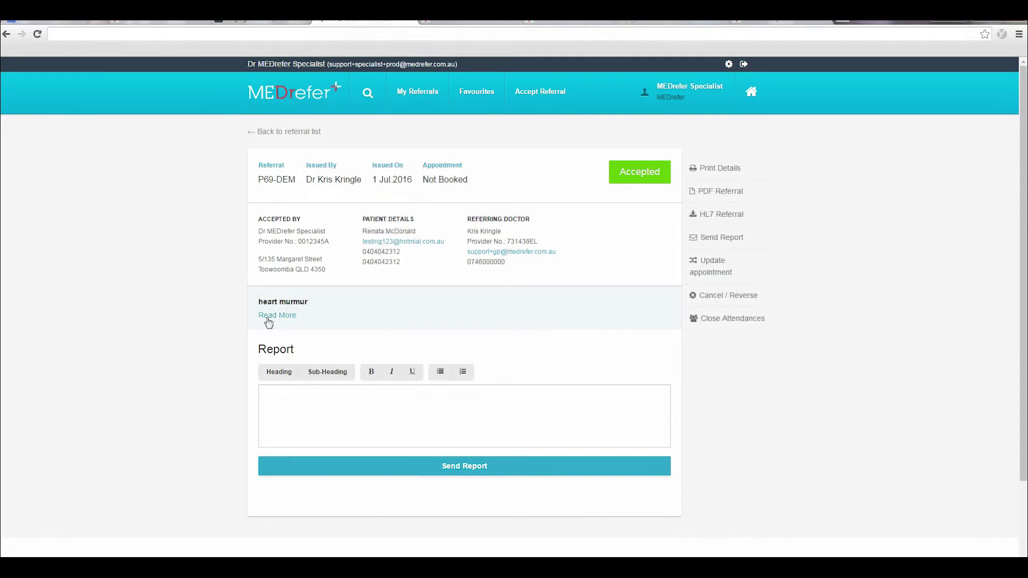
click(277, 315)
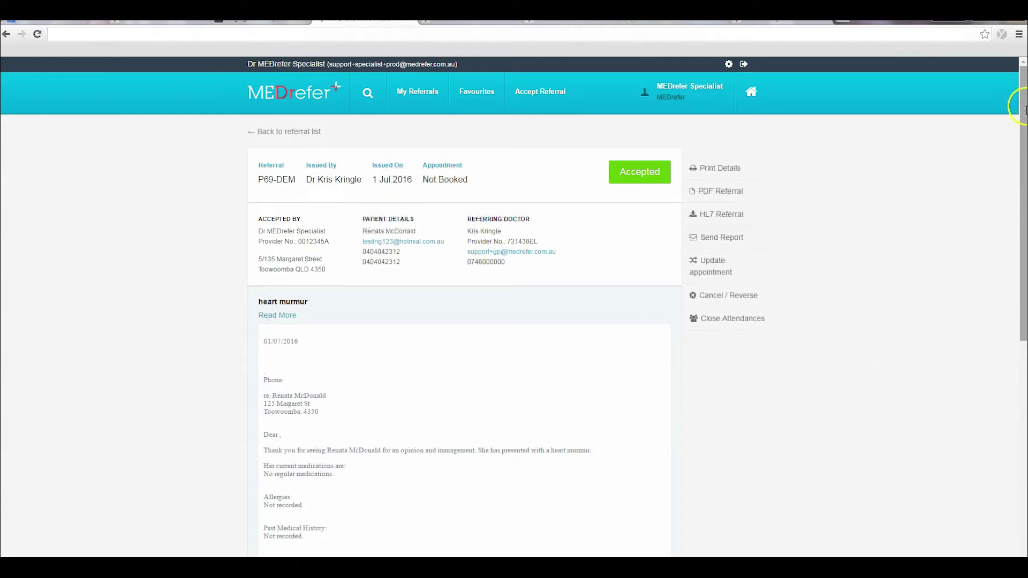
drag(1022, 105, 1023, 238)
scroll(514, 322, down, 3)
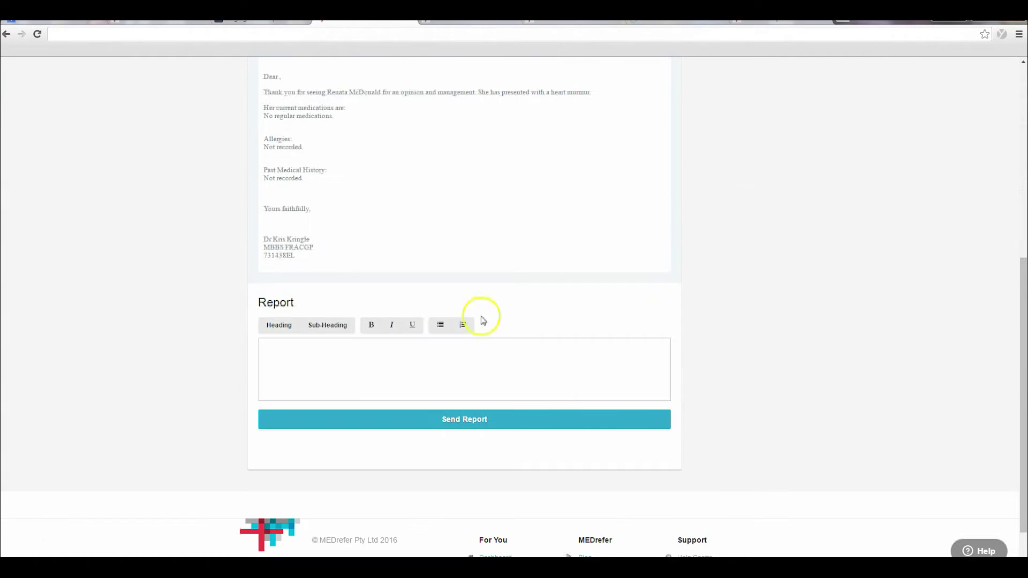
Step: Submit and confirm the report 'This patient has been seen. Thank you for your referral.'
click(321, 358)
text(Thank you for your referral.)
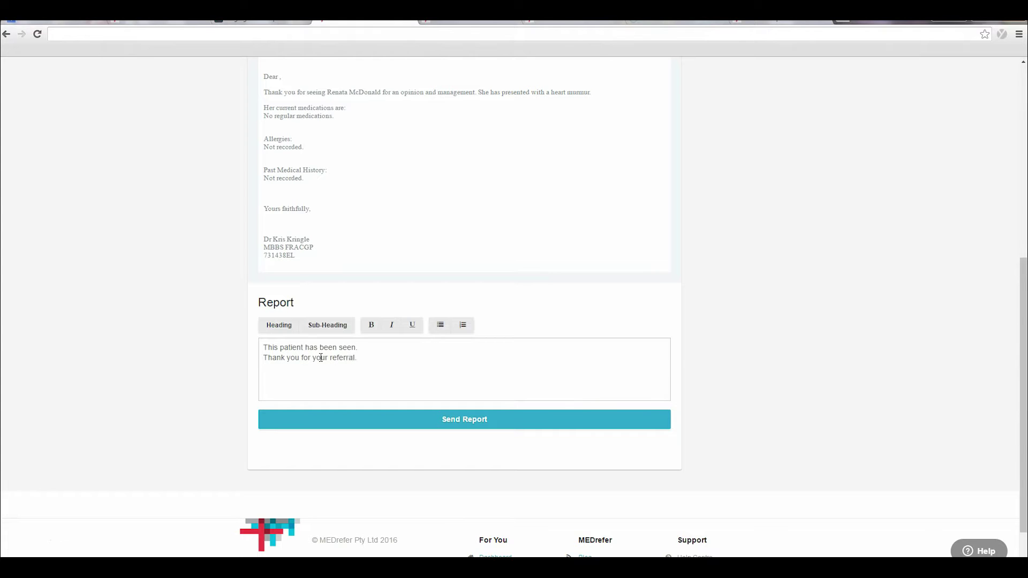
click(464, 418)
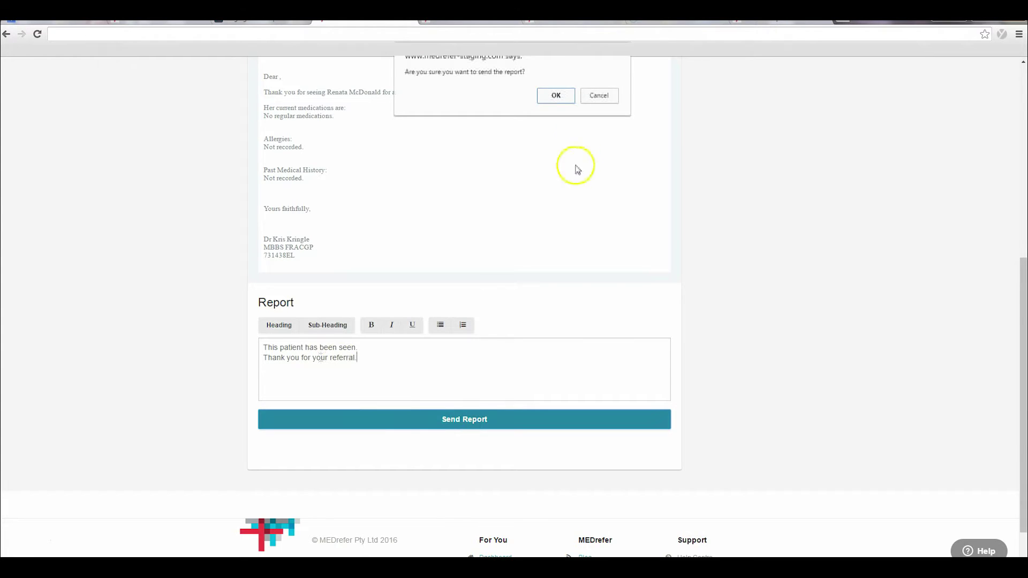
click(557, 95)
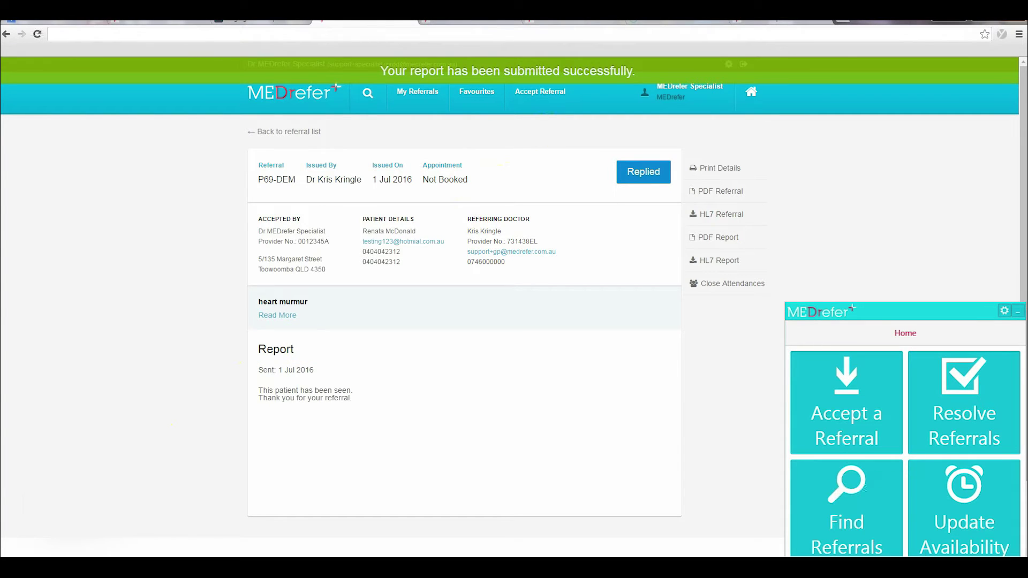
Step: Reply to referral 1YY-DVS by email, dated 1 July 2016, with a custom message
click(964, 402)
click(884, 384)
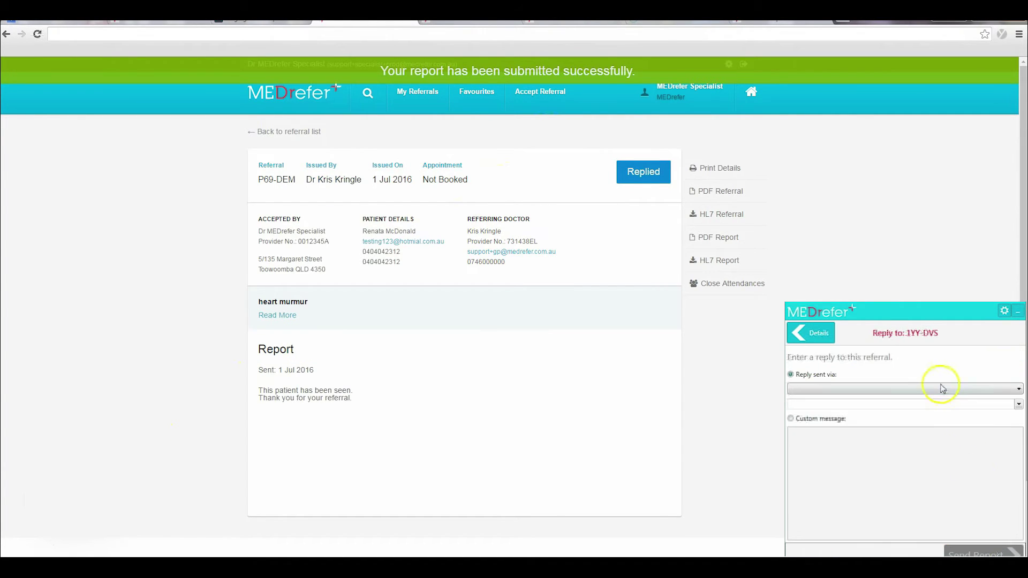
click(932, 409)
click(1017, 405)
click(860, 465)
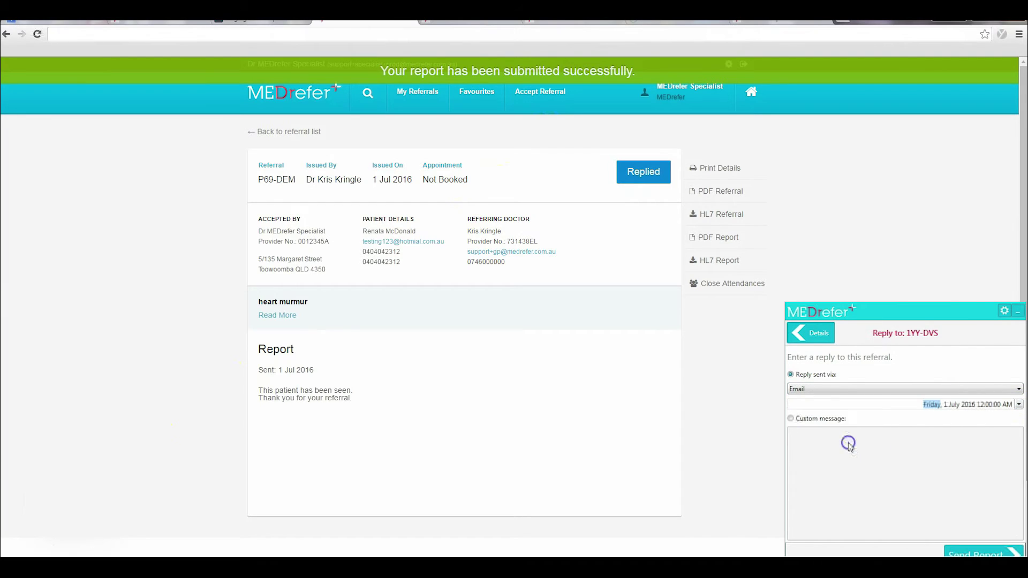
click(791, 418)
text(Thanks for your referral.)
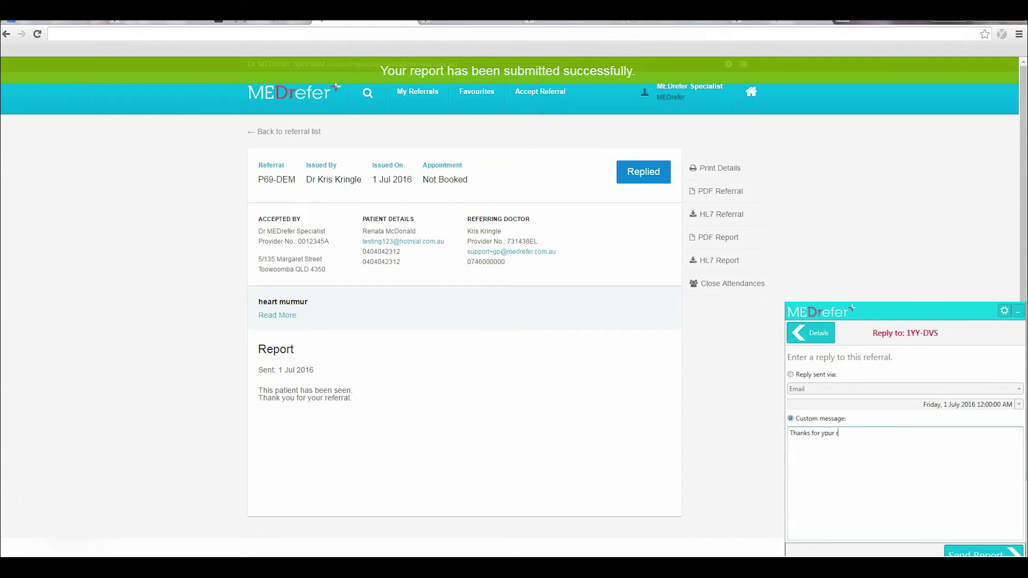